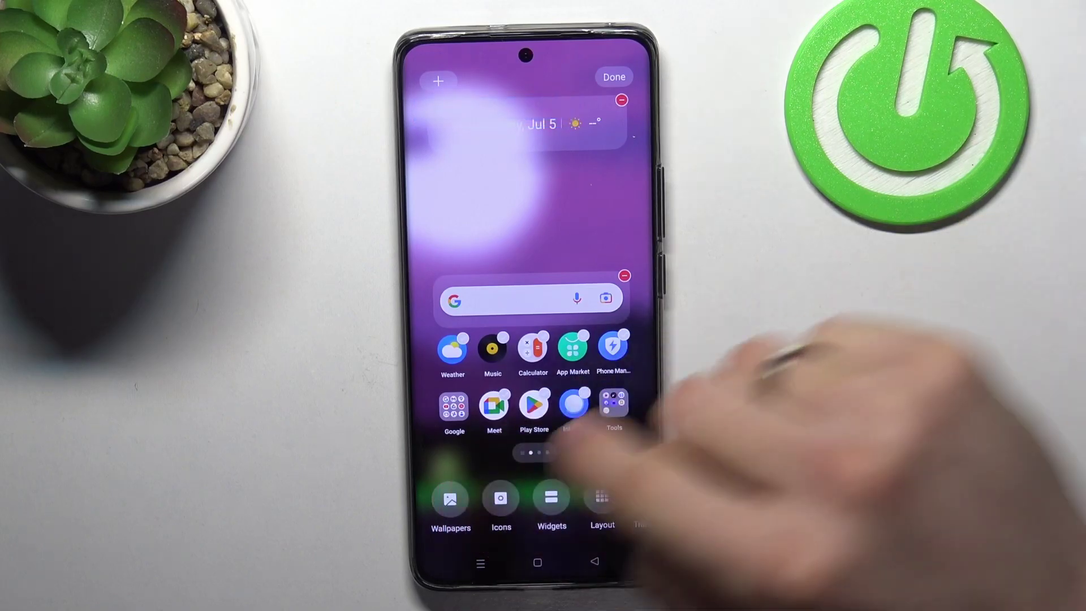
- Preview the Blossom live wallpaper styles and apply the lighter one to home and lock screens
click(450, 501)
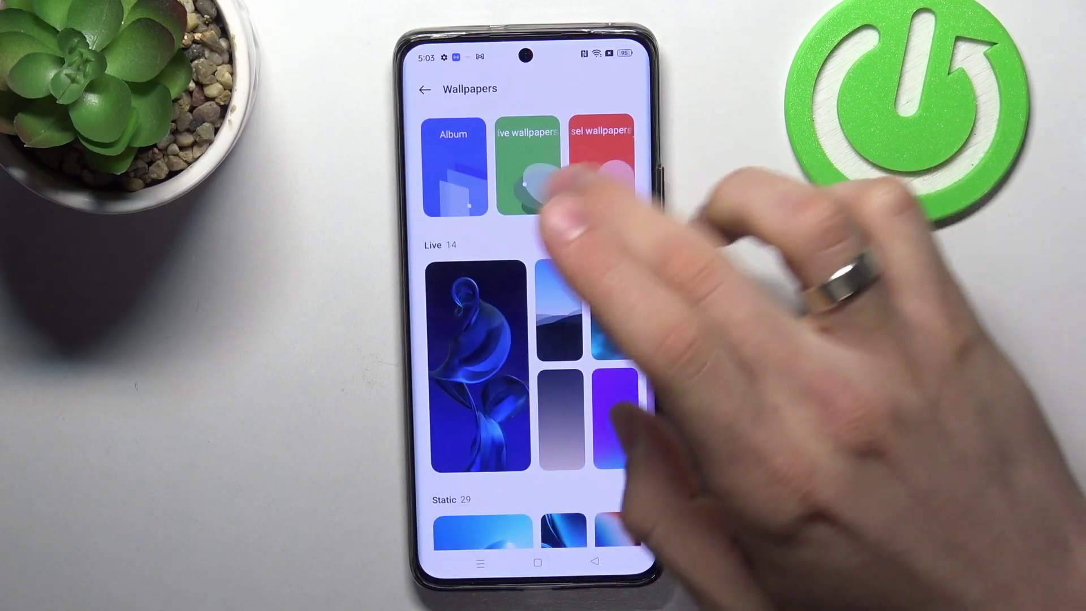
click(478, 365)
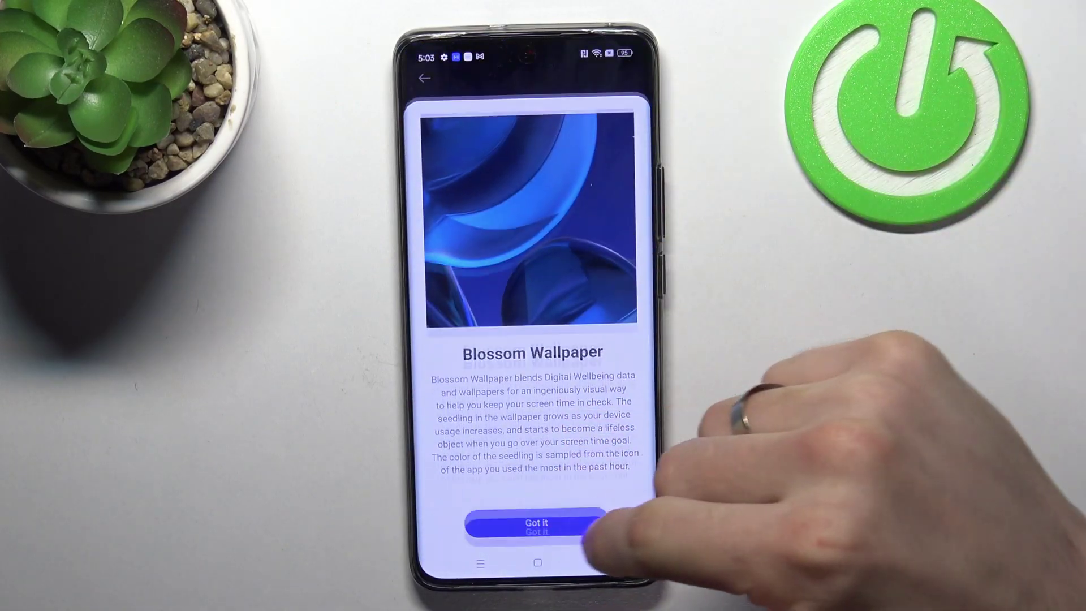
click(536, 524)
click(510, 441)
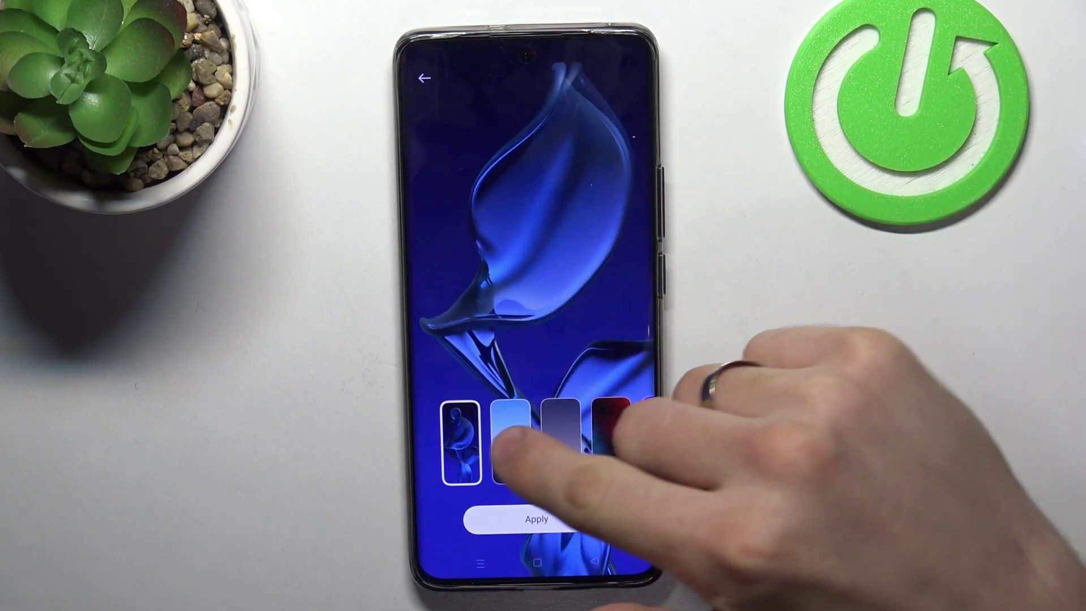
click(510, 440)
click(560, 442)
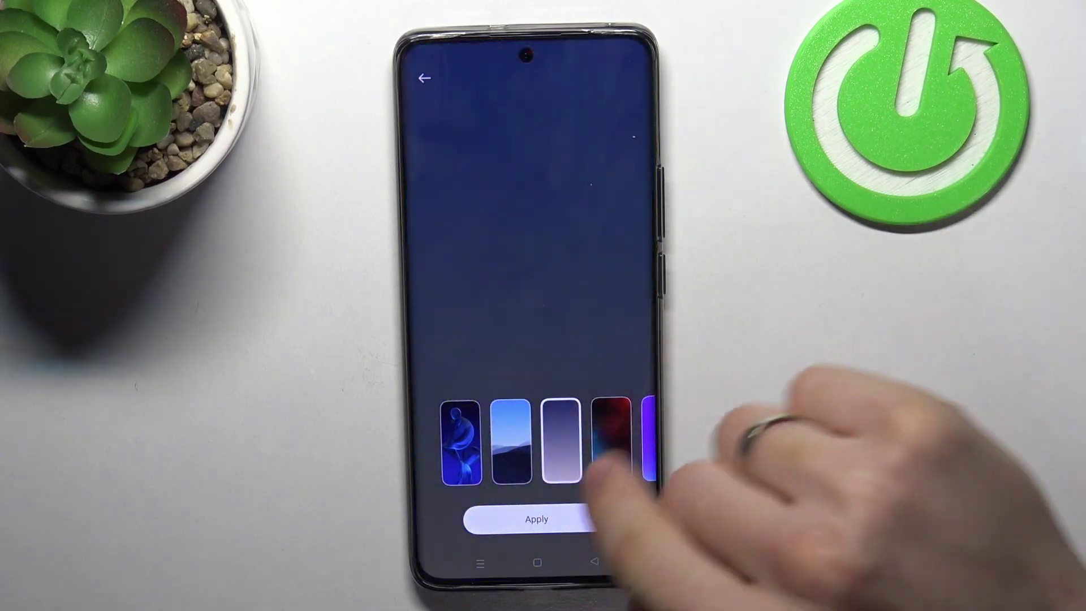
click(536, 518)
click(537, 469)
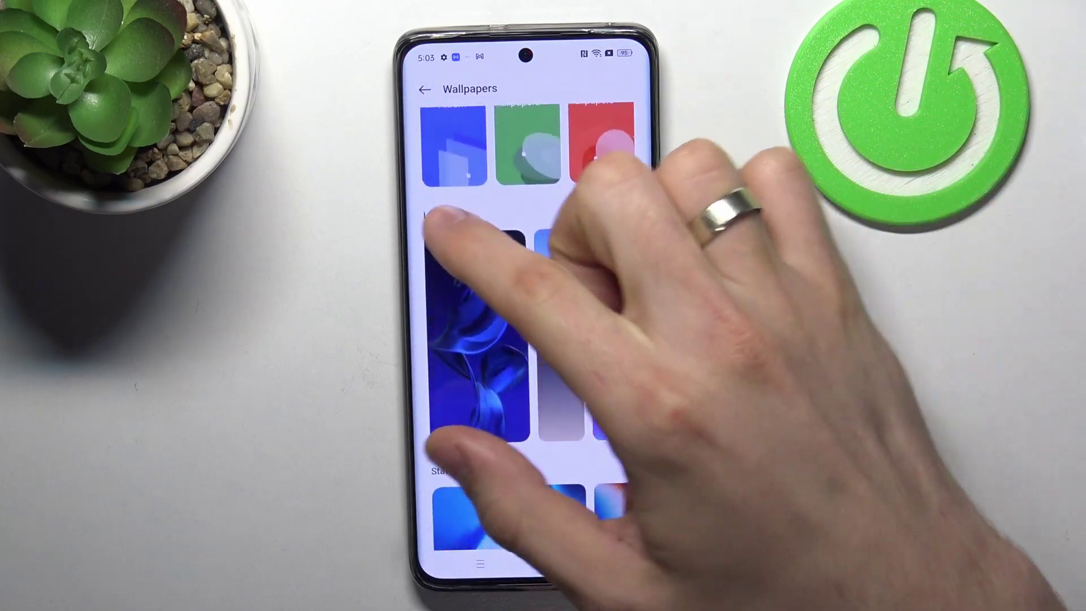
drag(509, 441, 508, 246)
- Apply the static light-blue wave wallpaper and return to the home screen
click(479, 424)
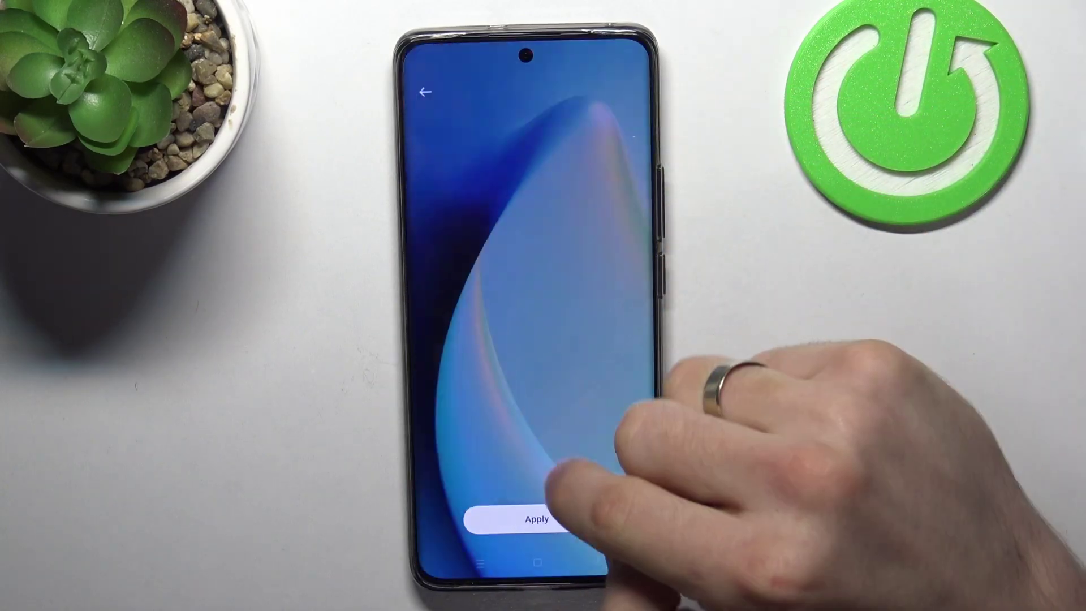
click(536, 517)
click(536, 469)
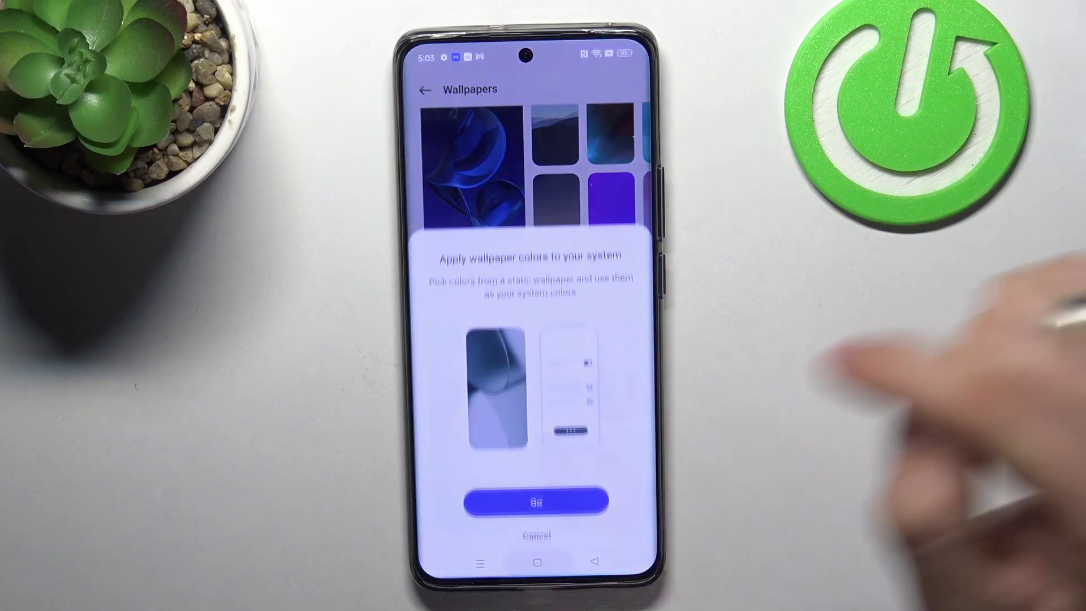
click(536, 547)
- Expand the full Quick Settings grid, view its second page of toggles, then dismiss it
mouse_move(593, 408)
mouse_down()
mouse_move(458, 408)
mouse_move(594, 407)
mouse_up()
drag(526, 68, 526, 381)
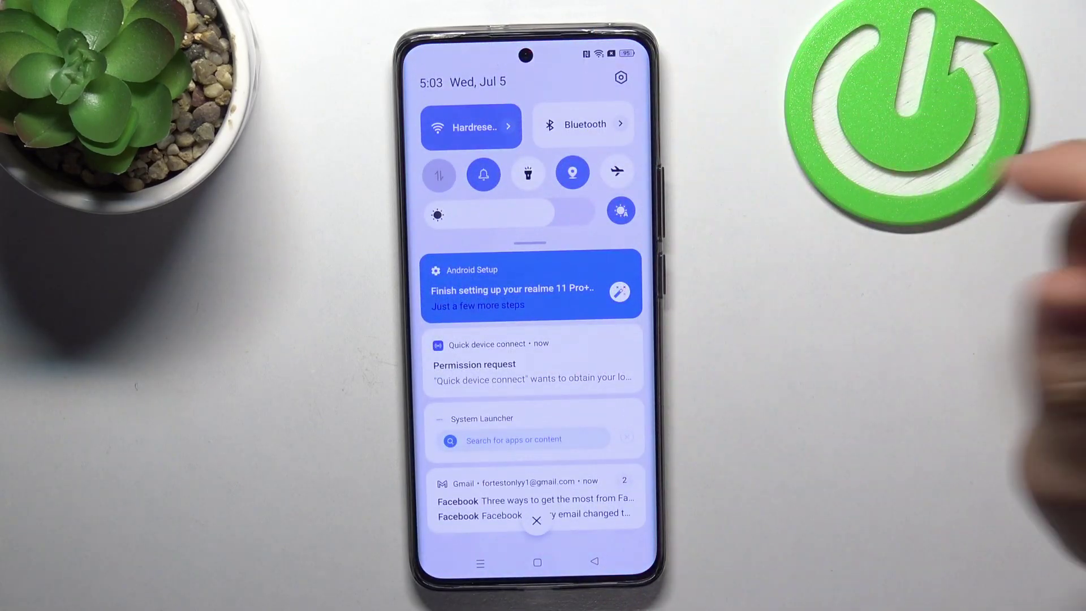
drag(531, 247, 530, 424)
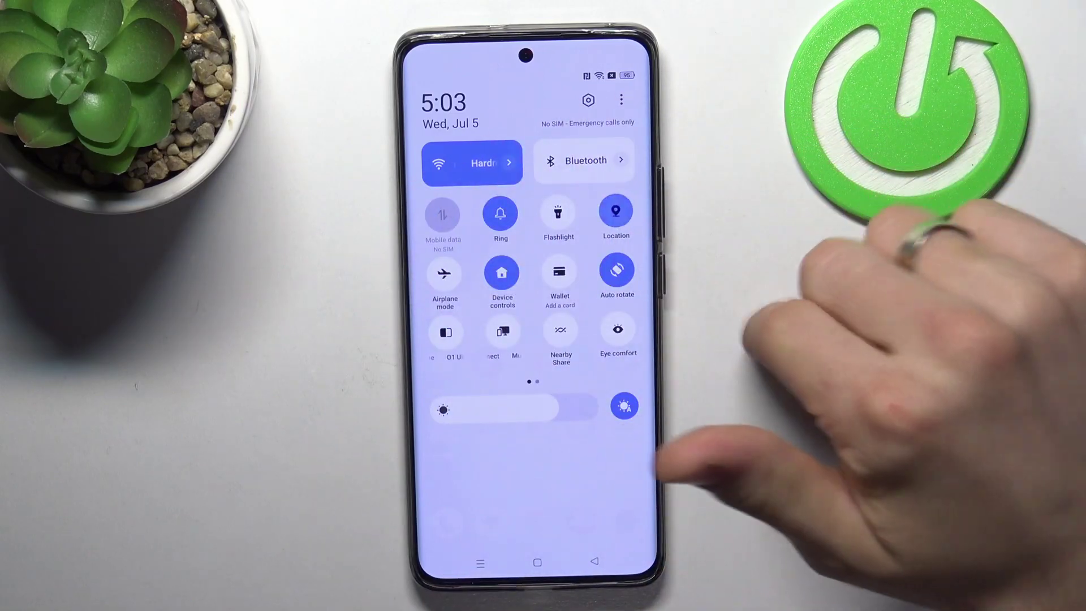
drag(526, 509, 526, 169)
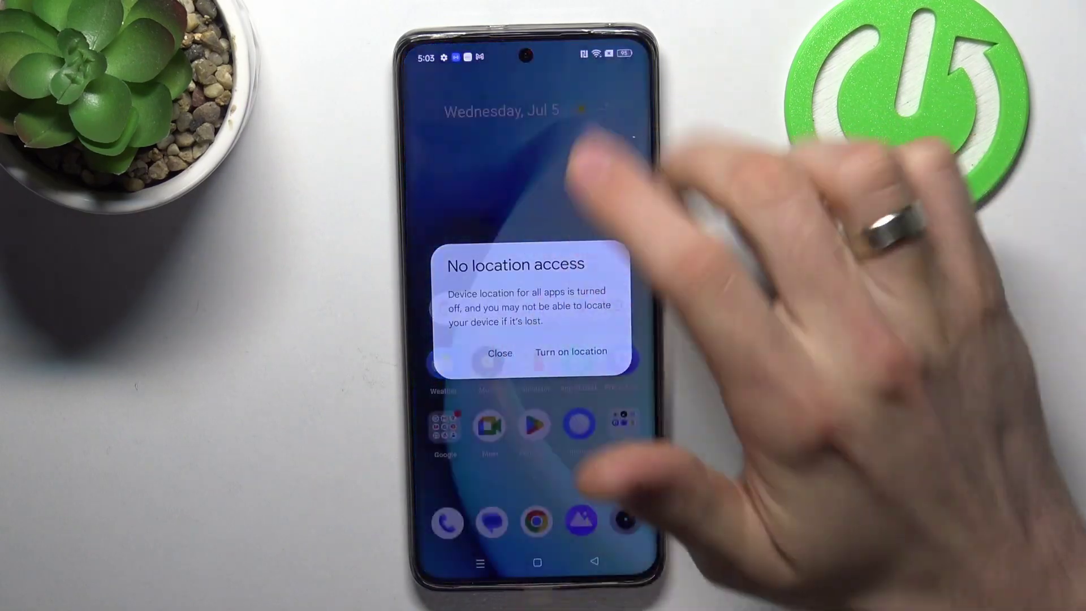
drag(526, 51, 526, 340)
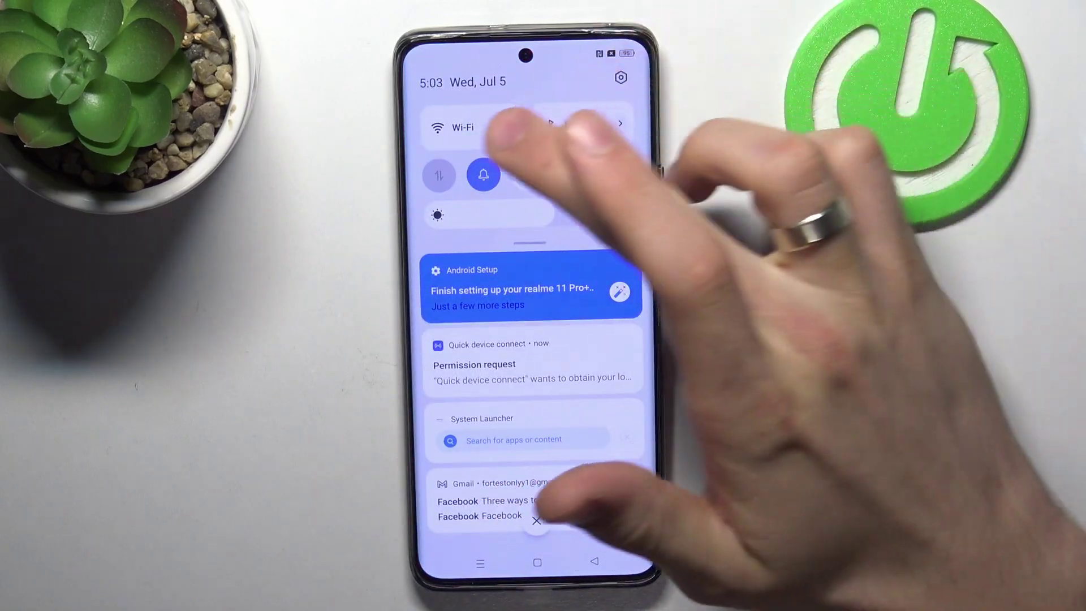
drag(543, 213, 543, 407)
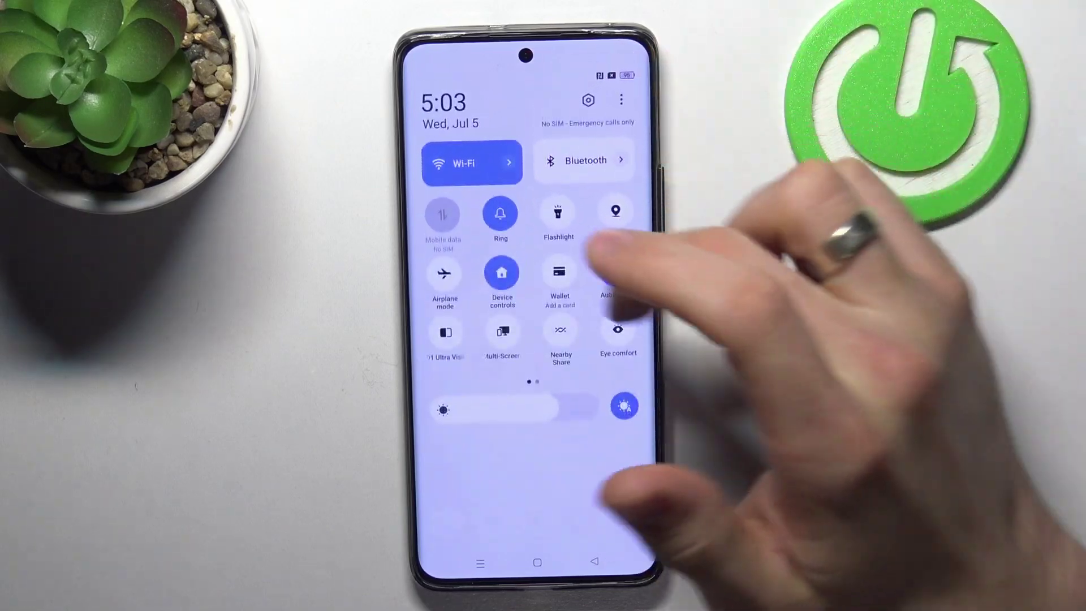
mouse_move(594, 280)
mouse_down()
mouse_move(441, 279)
mouse_move(611, 280)
mouse_up()
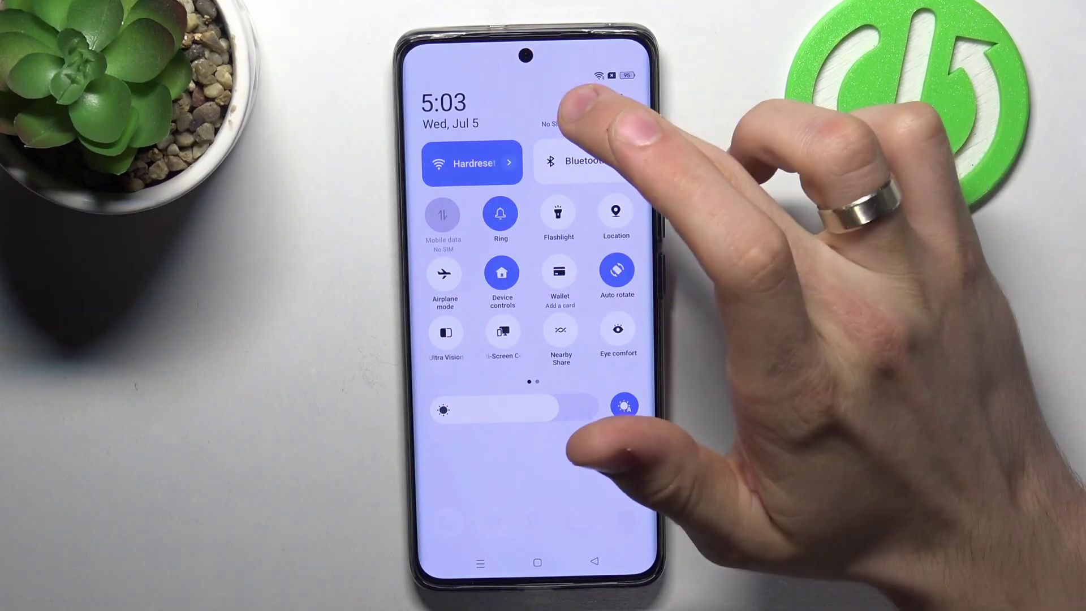
drag(542, 407, 543, 102)
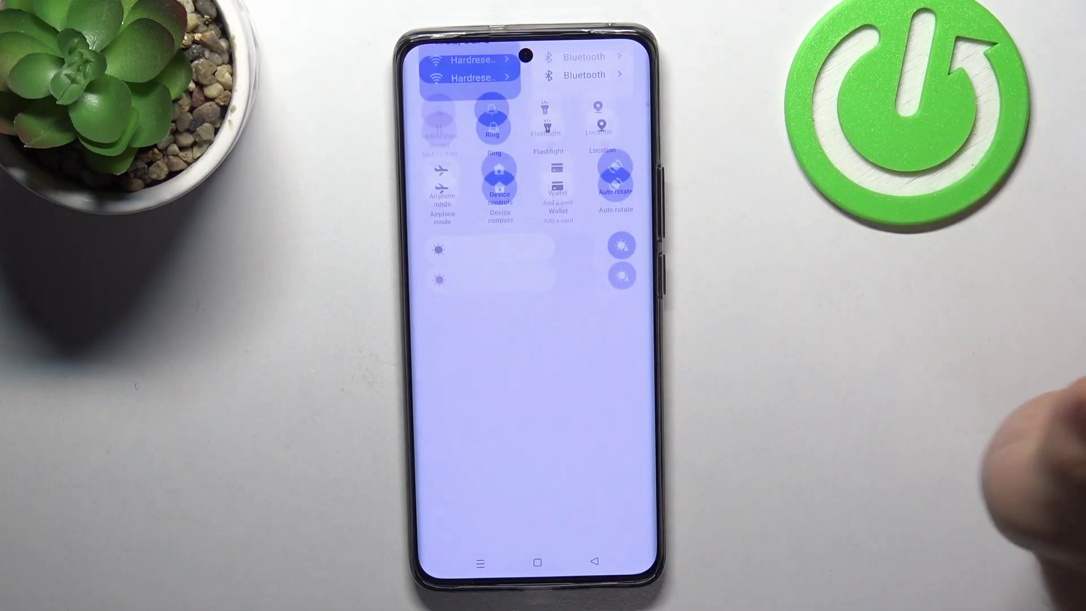
drag(578, 424, 576, 323)
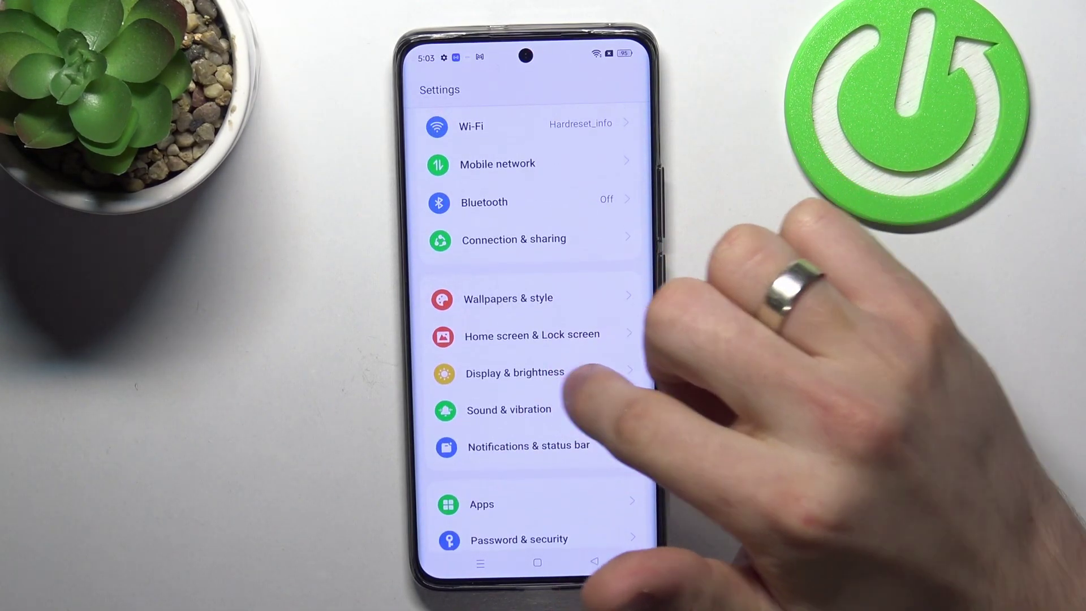
- Select Dark mode under Display & brightness
click(515, 372)
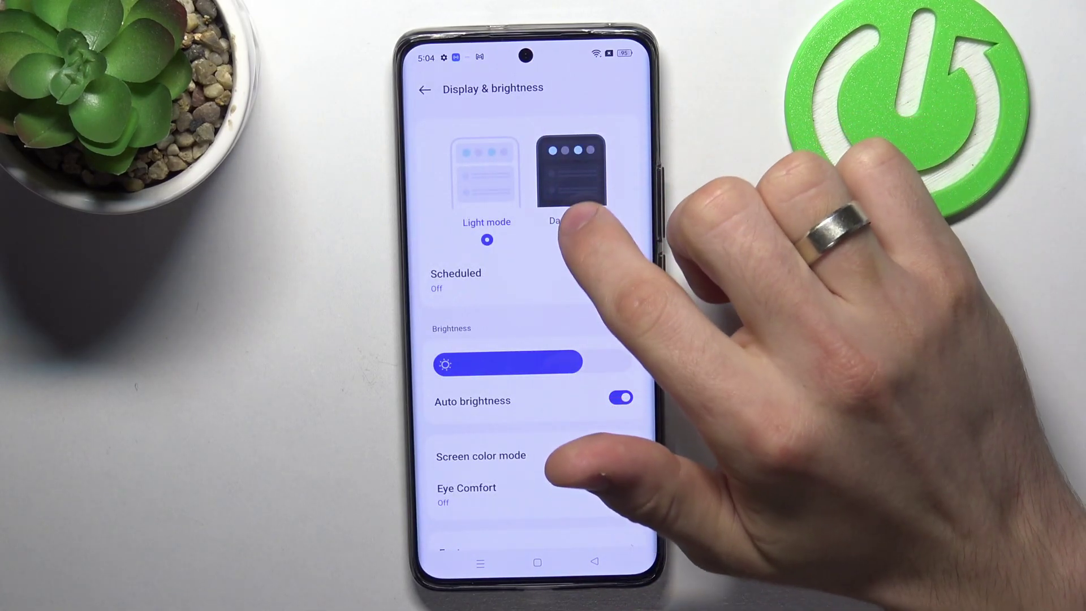
click(573, 221)
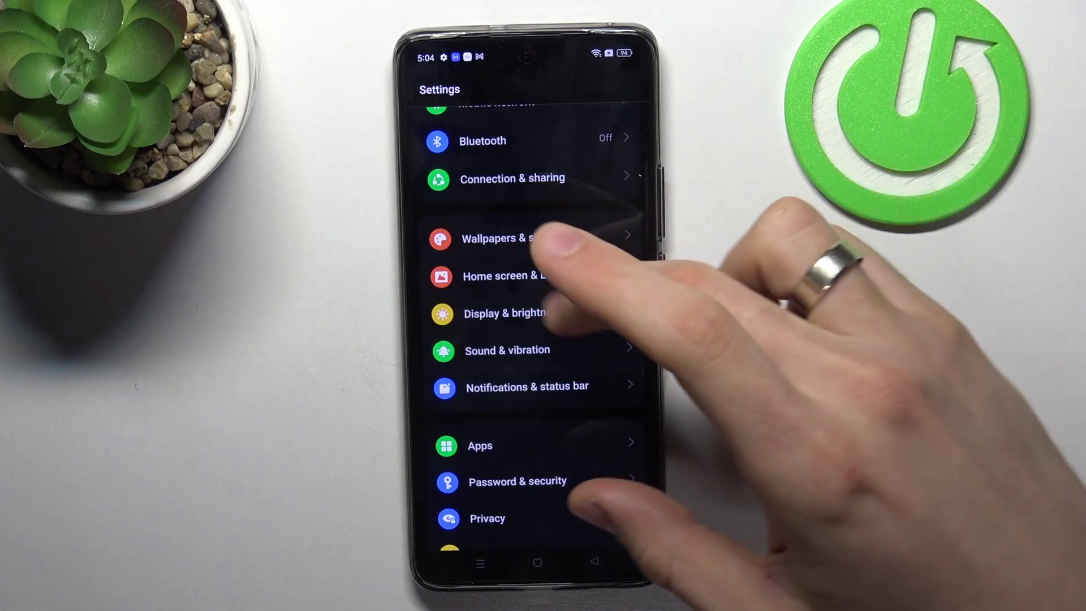
- Under Battery, turn on Power saving mode, then enable and confirm Super power saving mode
drag(551, 238, 552, 475)
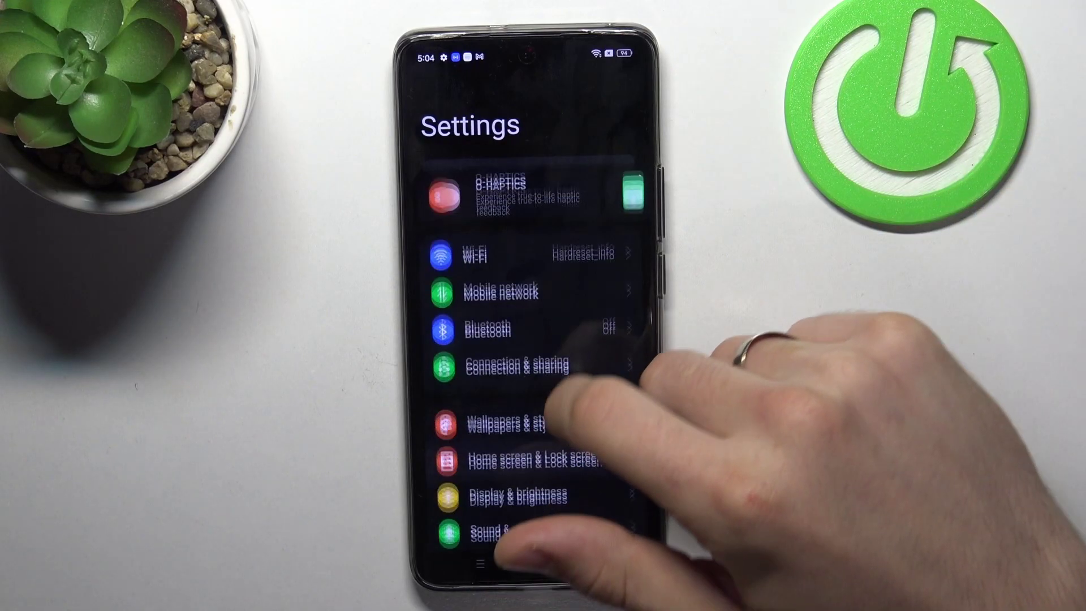
drag(543, 475, 543, 255)
drag(536, 356, 536, 280)
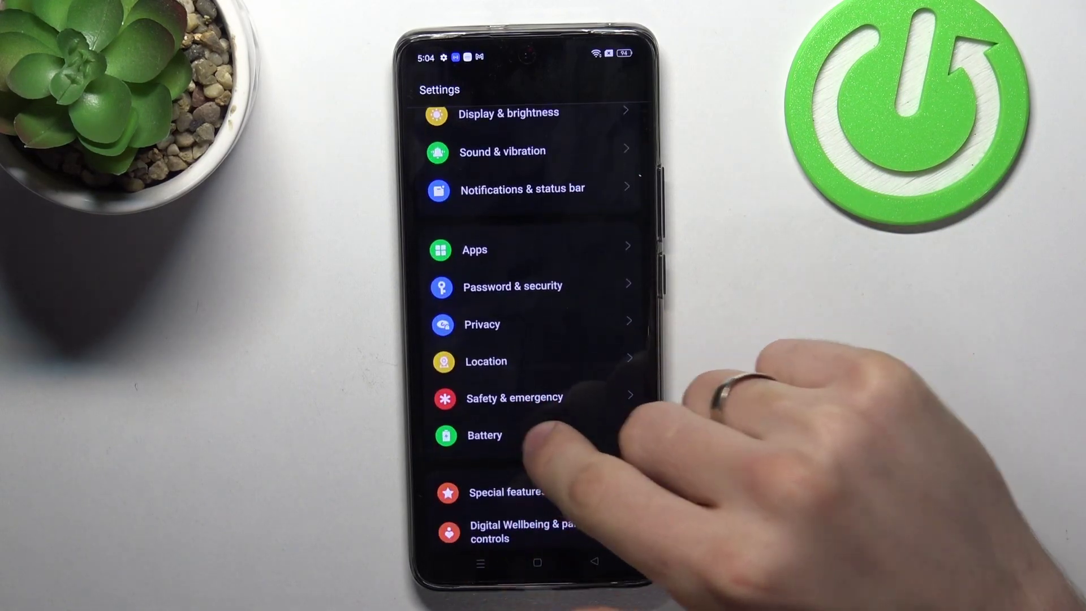
click(509, 431)
drag(543, 407, 543, 186)
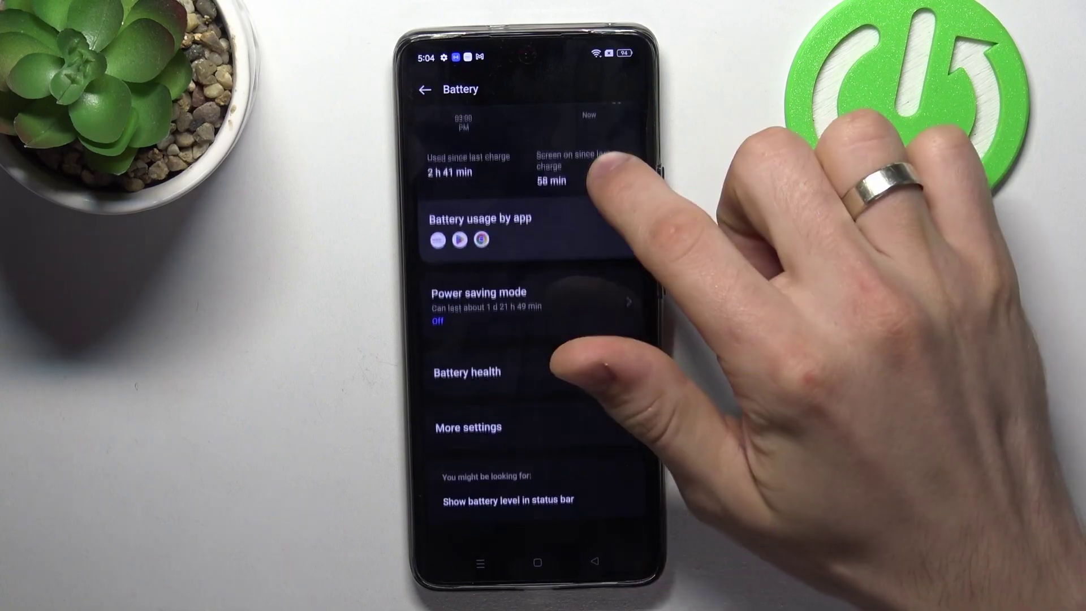
click(527, 310)
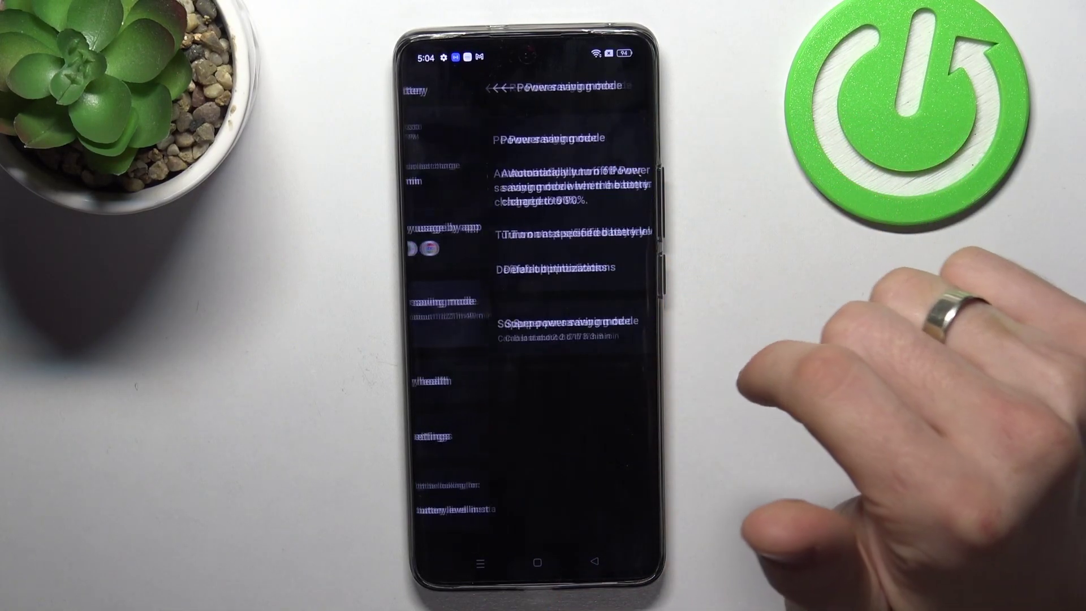
click(614, 138)
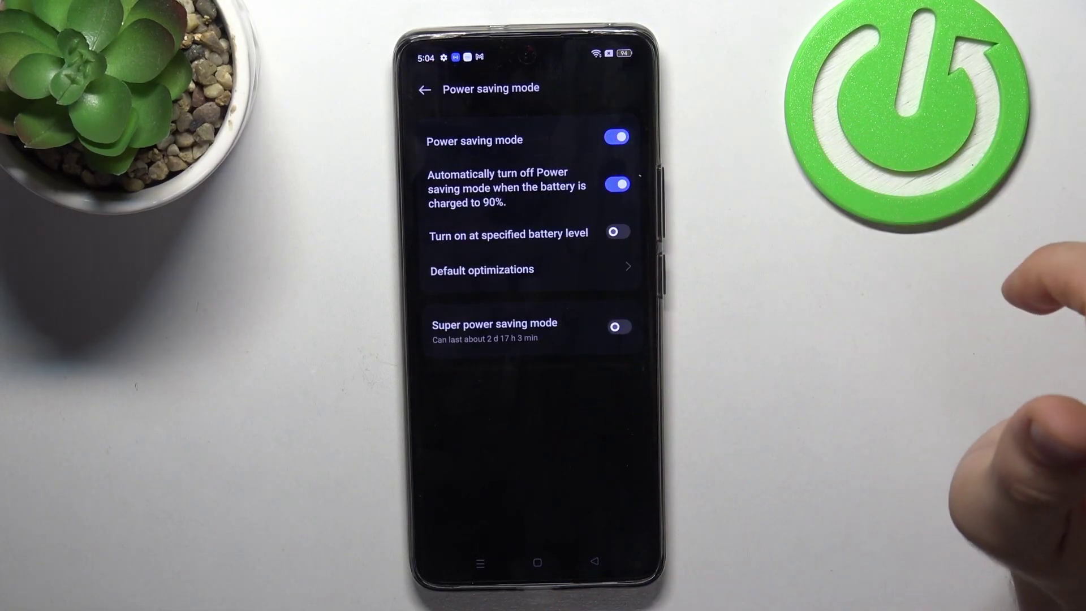
click(614, 326)
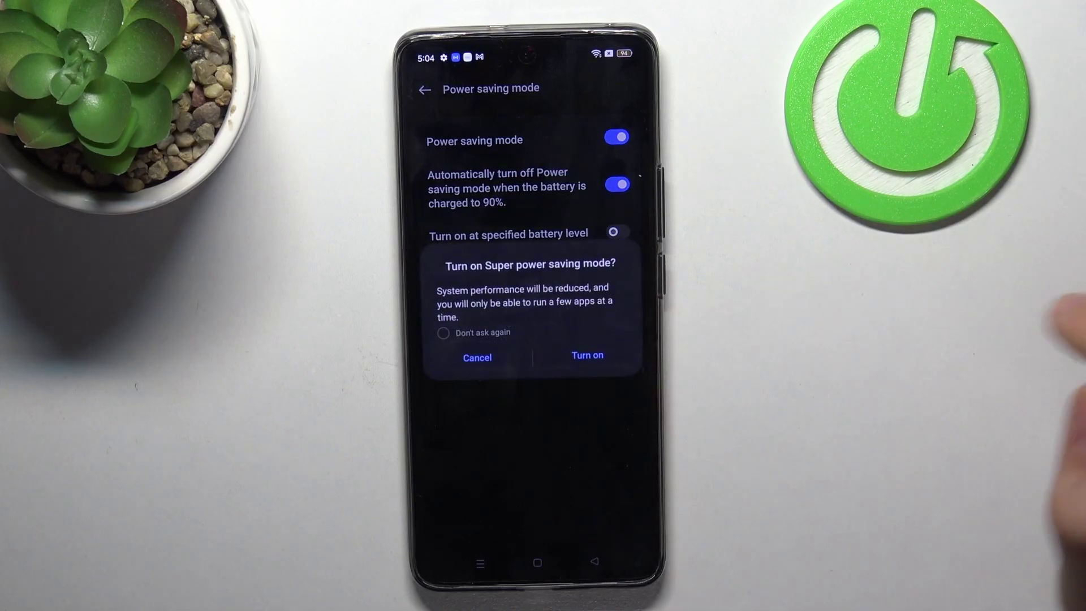
click(586, 360)
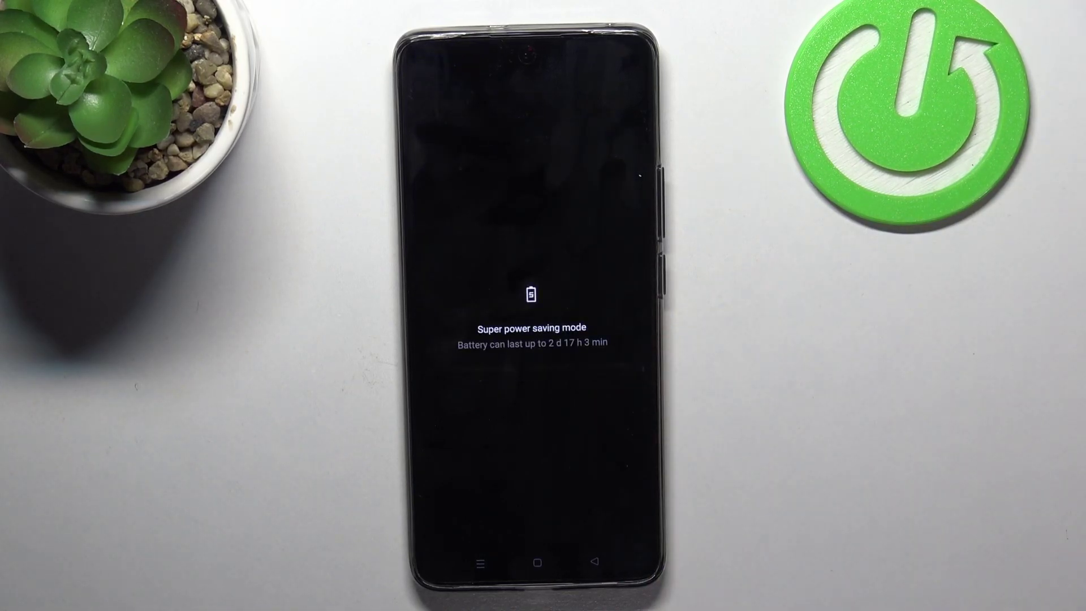